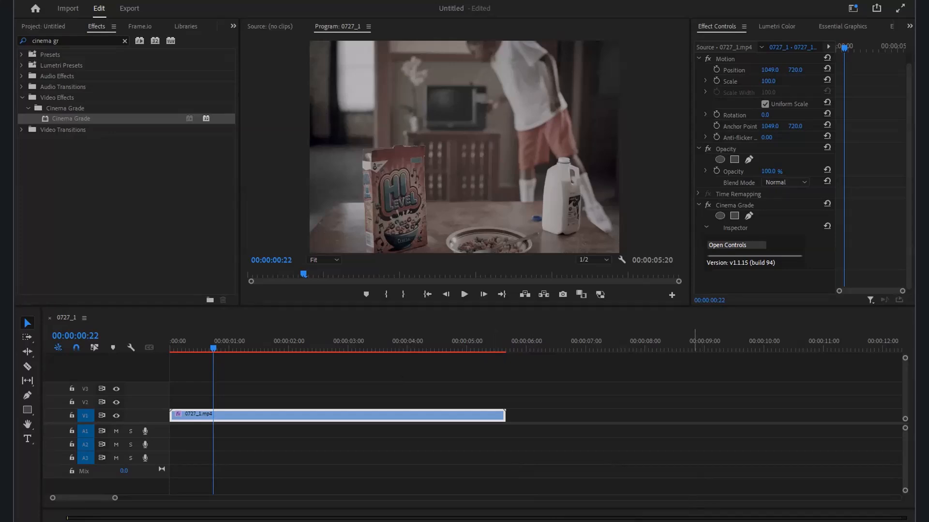
Step: Switch to the open Cinema Grade window and zoom the preview so the whole frame is in view
key("super")
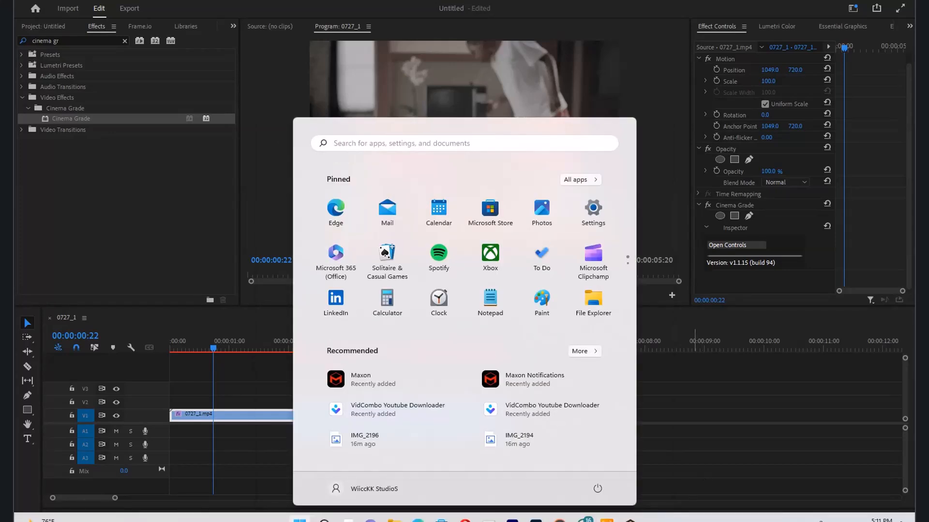
left_click(631, 519)
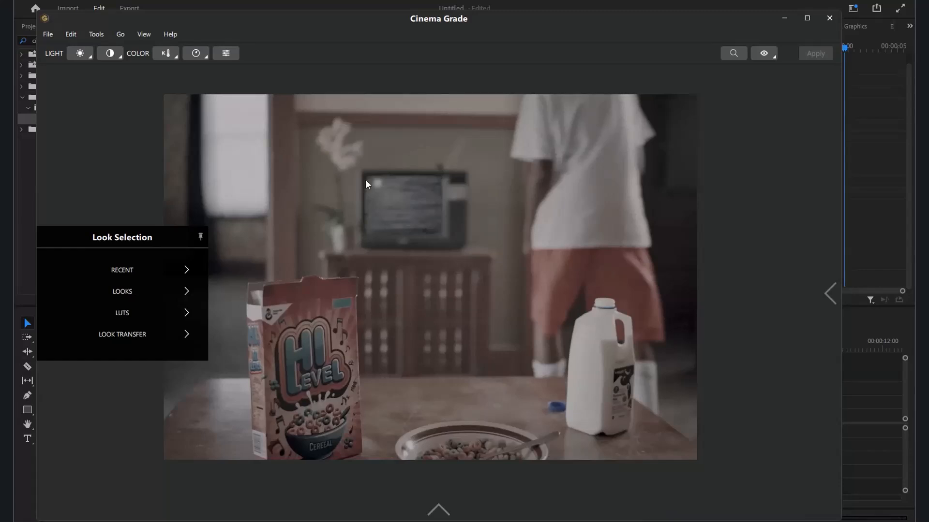
scroll(398, 253, "down", 6)
scroll(398, 254, "up", 9)
scroll(399, 254, "down", 4)
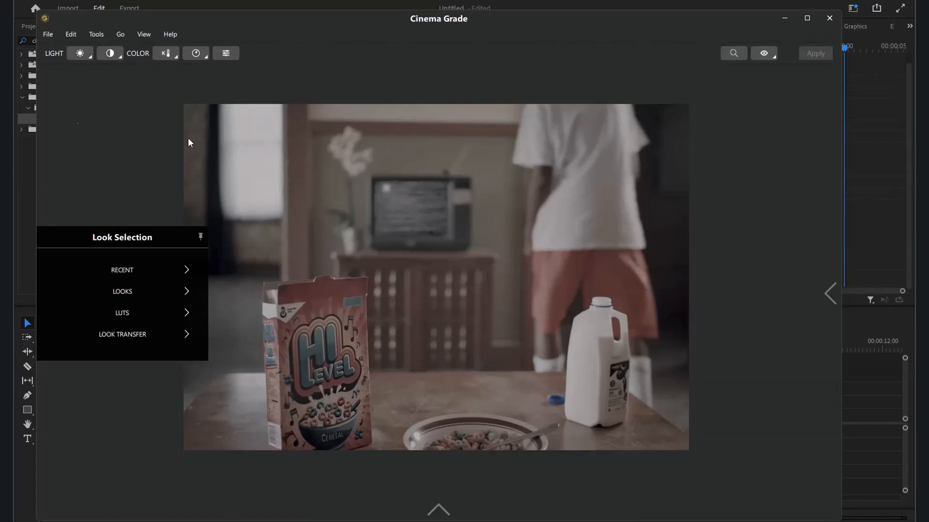
Step: Shift the hue of the muted tones around the back wall with the Hue/Saturation/Luma Adjustment tool
left_click(226, 55)
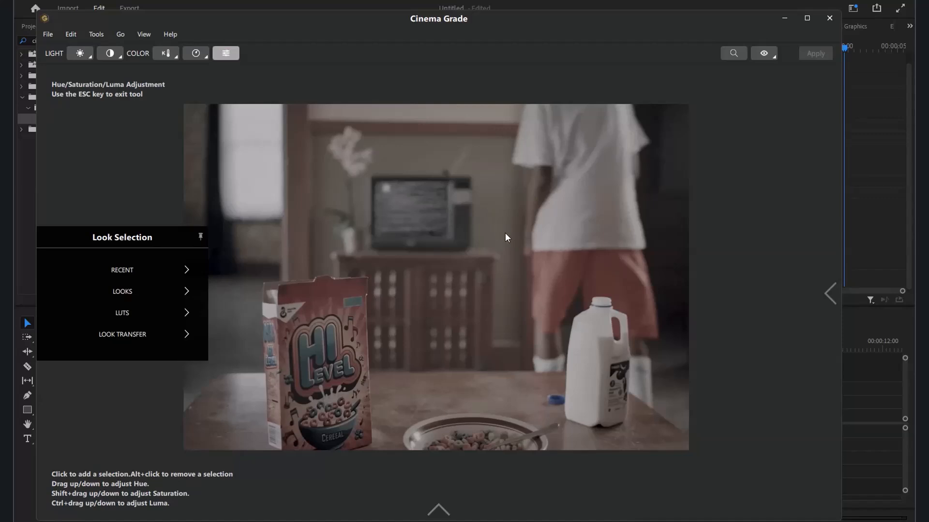
left_click_drag(500, 233, 500, 72)
left_click_drag(469, 333, 471, 213)
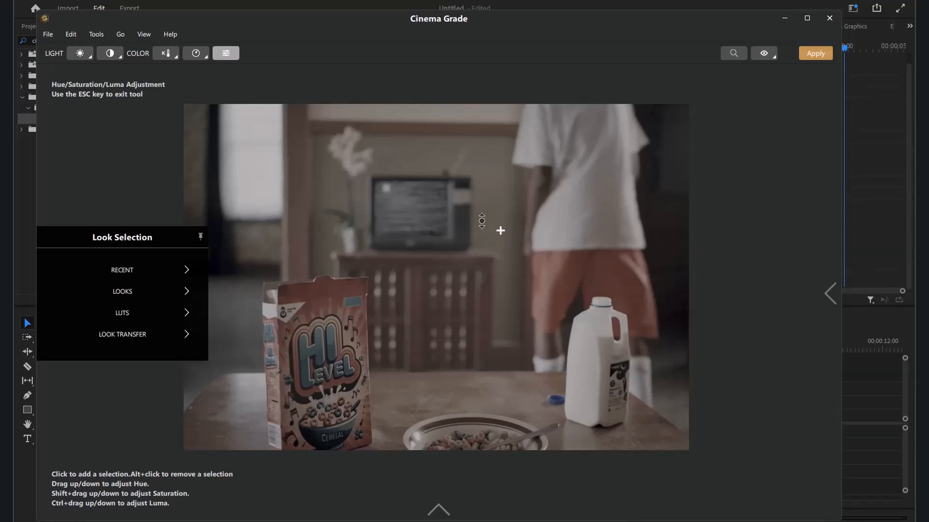
Step: Raise the overall saturation to 100 and adjust the color temperature to 6294
left_click(202, 57)
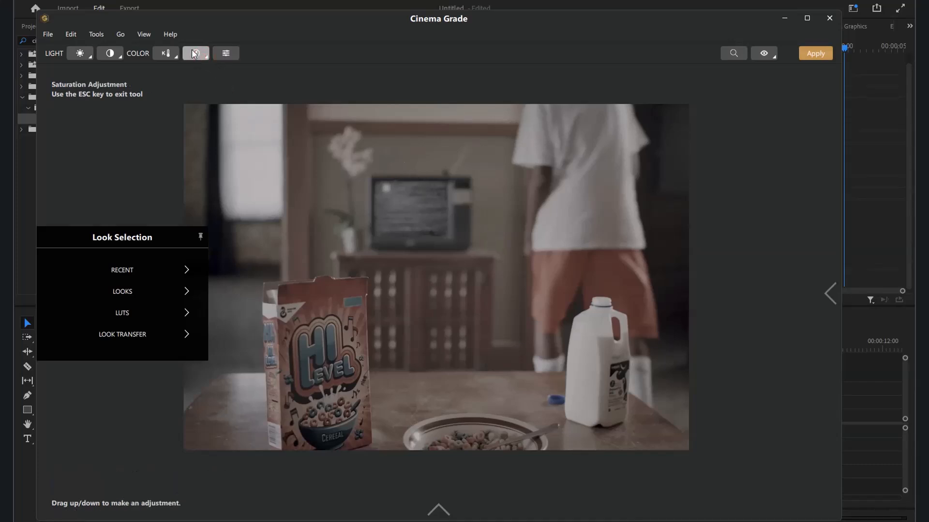
left_click_drag(505, 258, 513, 51)
left_click_drag(495, 193, 492, 83)
left_click(165, 55)
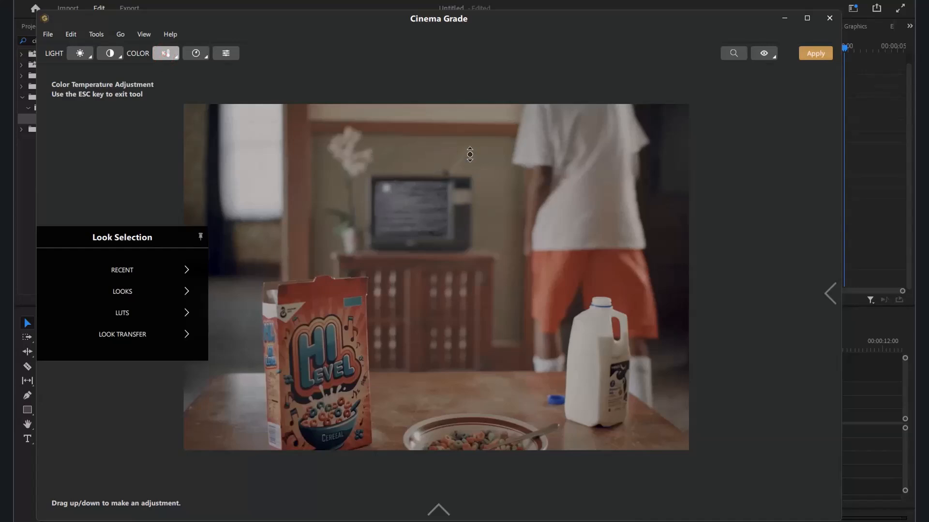
mouse_move(484, 172)
left_mouse_down()
mouse_move(484, 280)
mouse_move(481, 180)
left_mouse_up()
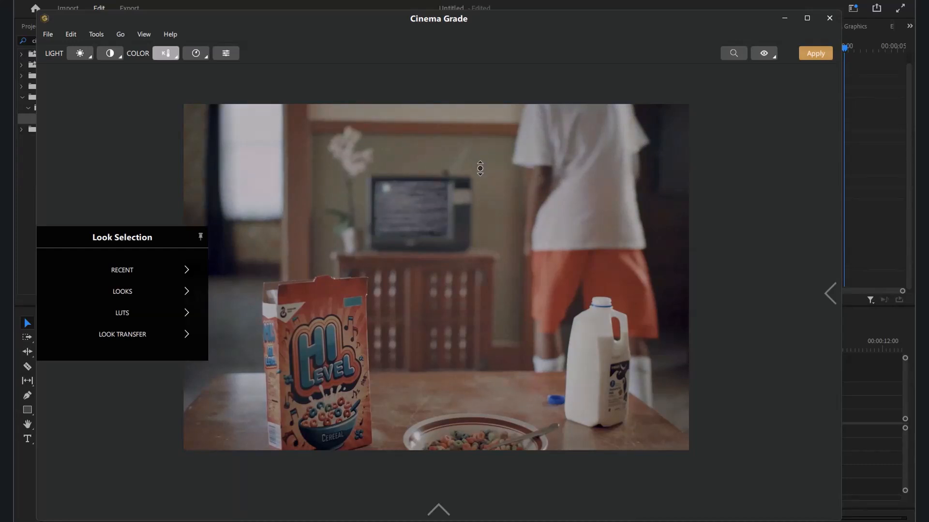
Step: Increase the contrast to 30 and the exposure to 0.35 with the on-image Contrast and Exposure Adjustment tools
left_click(111, 54)
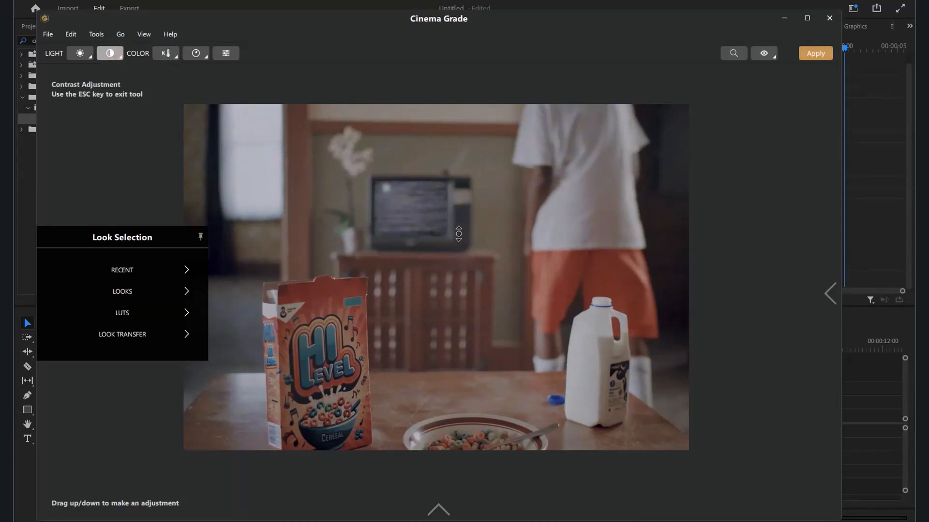
left_click_drag(488, 272, 494, 237)
left_click(80, 53)
left_click_drag(447, 266, 468, 238)
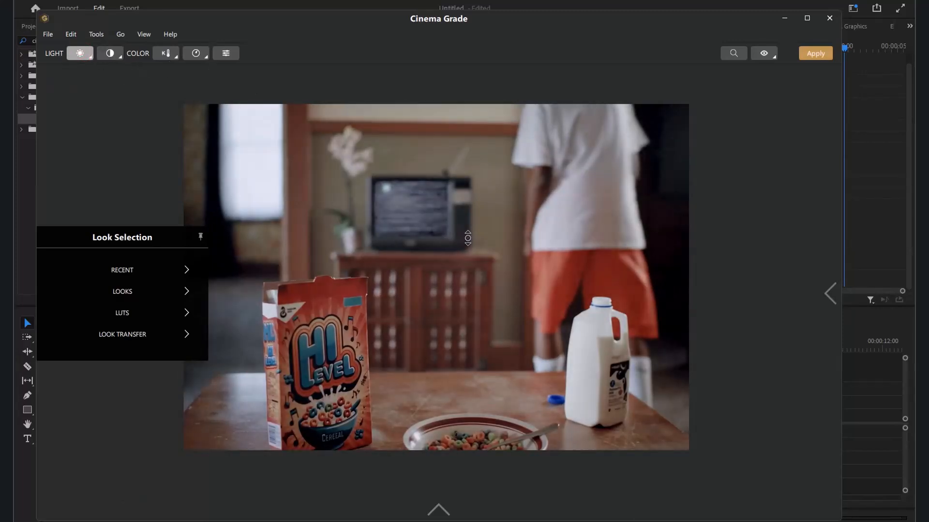
left_click(110, 53)
left_click_drag(478, 191, 496, 201)
left_click(80, 53)
left_click_drag(480, 237, 493, 253)
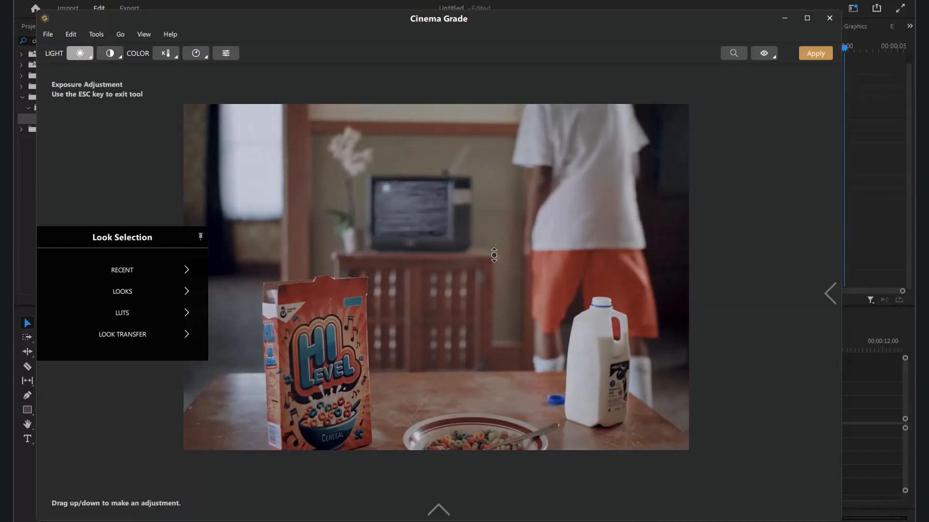
Step: Bring up the Grade controls and adjust the red vector's hue and saturation
left_click(830, 295)
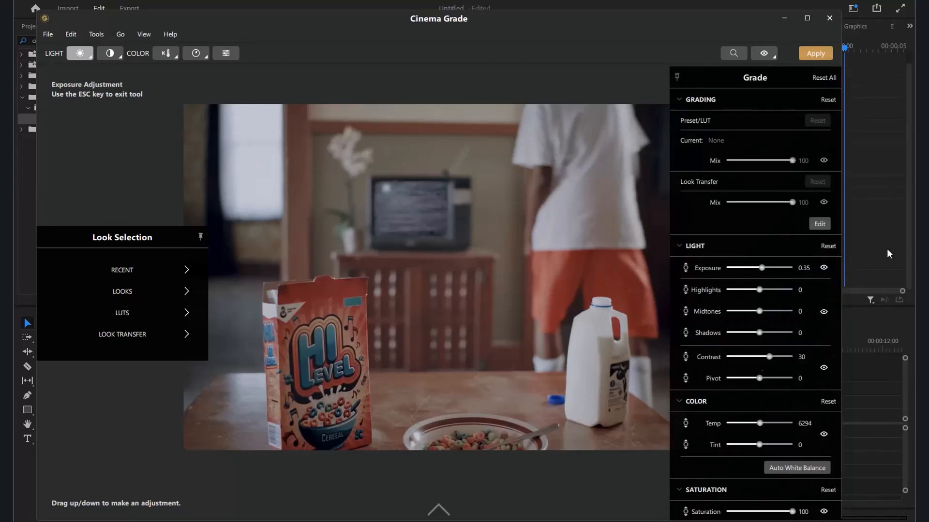
scroll(777, 334, "down", 1)
scroll(777, 334, "down", 5)
scroll(773, 332, "up", 6)
scroll(808, 277, "down", 5)
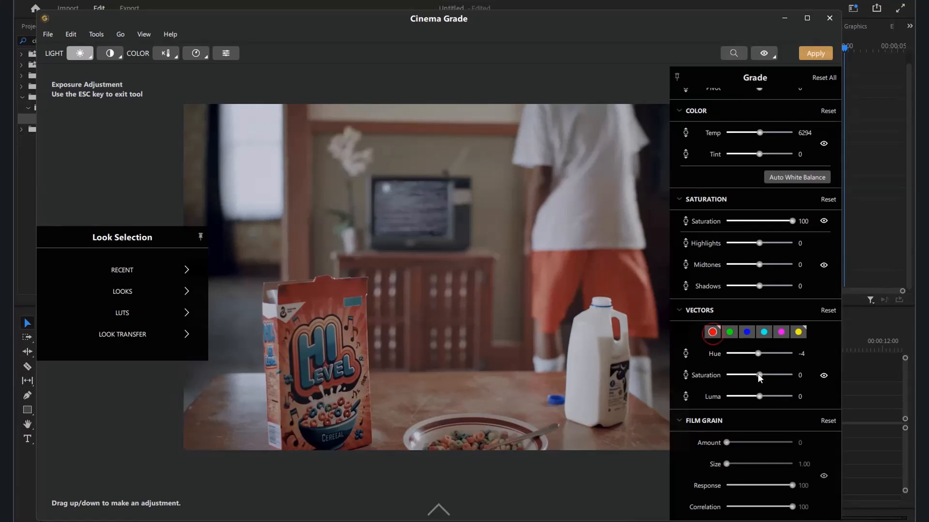
mouse_move(773, 353)
left_mouse_down()
mouse_move(741, 350)
mouse_move(776, 352)
mouse_move(759, 353)
left_mouse_up()
left_click_drag(792, 376, 766, 375)
left_click_drag(759, 353, 754, 356)
Step: Raise the green vector's saturation to the maximum and shift its hue slightly below zero
left_click(727, 333)
left_click_drag(759, 376, 824, 380)
mouse_move(755, 350)
left_mouse_down()
mouse_move(808, 348)
mouse_move(727, 344)
mouse_move(748, 349)
left_mouse_up()
Step: Set the blue vector's hue to 44 and its saturation to 80
left_click(747, 333)
mouse_move(767, 352)
left_mouse_down()
mouse_move(805, 352)
mouse_move(707, 352)
mouse_move(773, 353)
left_mouse_up()
mouse_move(801, 370)
left_mouse_down()
mouse_move(749, 375)
mouse_move(785, 376)
left_mouse_up()
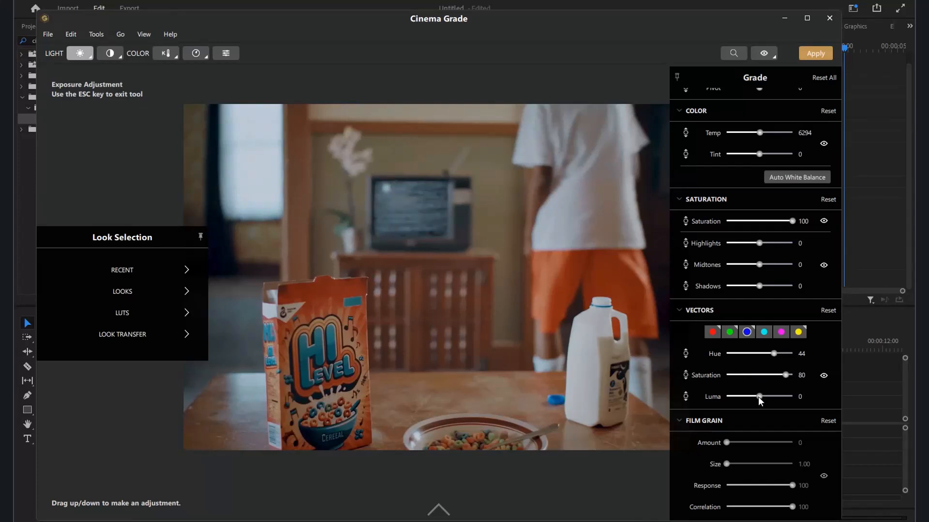
Step: Set the cyan vector's saturation to 100 and the magenta vector's saturation to 75
left_click(764, 332)
left_click_drag(759, 375, 812, 367)
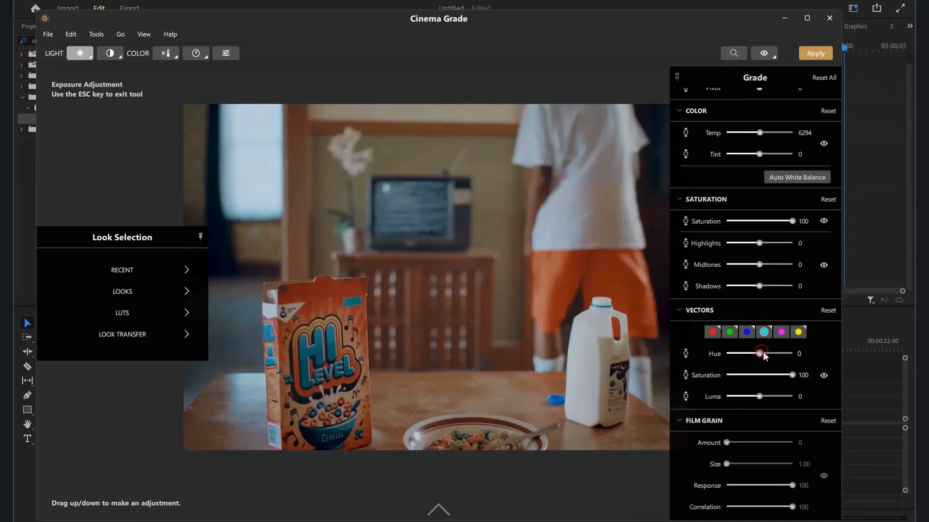
left_click(781, 333)
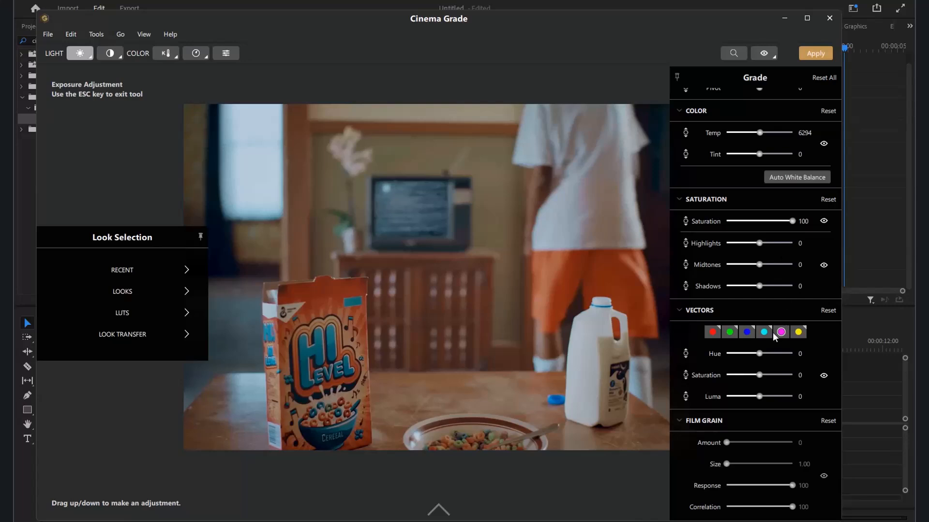
left_click_drag(759, 375, 775, 376)
left_click(764, 53)
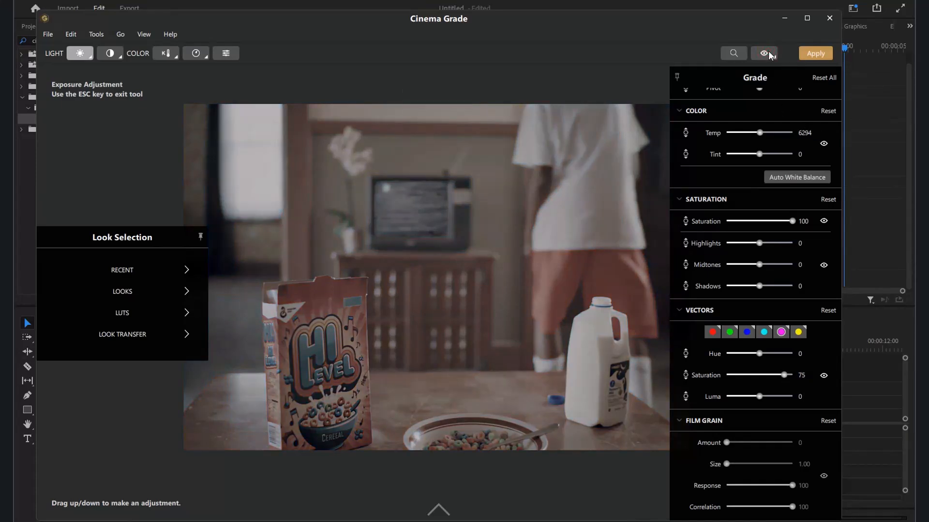
left_click(765, 53)
Step: Refine the light settings to highlights 20, midtones -24, shadows -18, contrast 22 and pivot 21
scroll(751, 232, "up", 5)
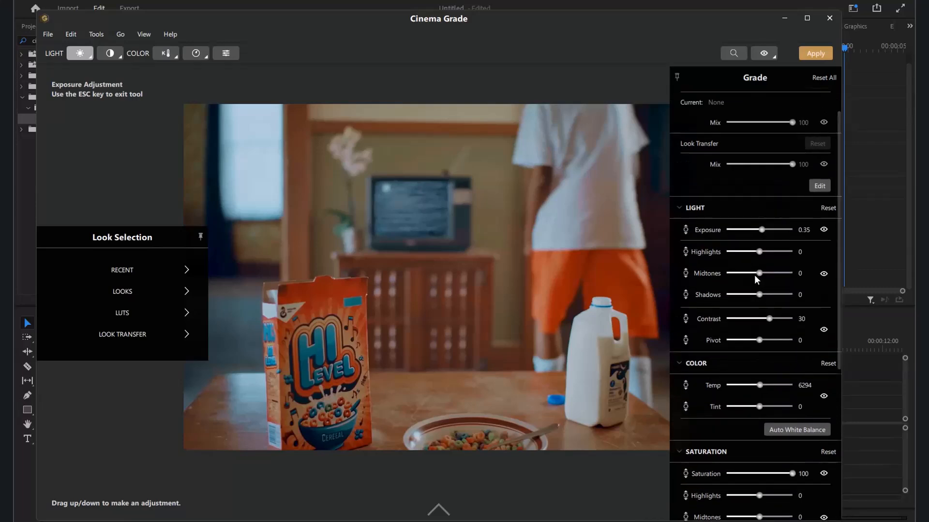
left_click_drag(759, 251, 759, 294)
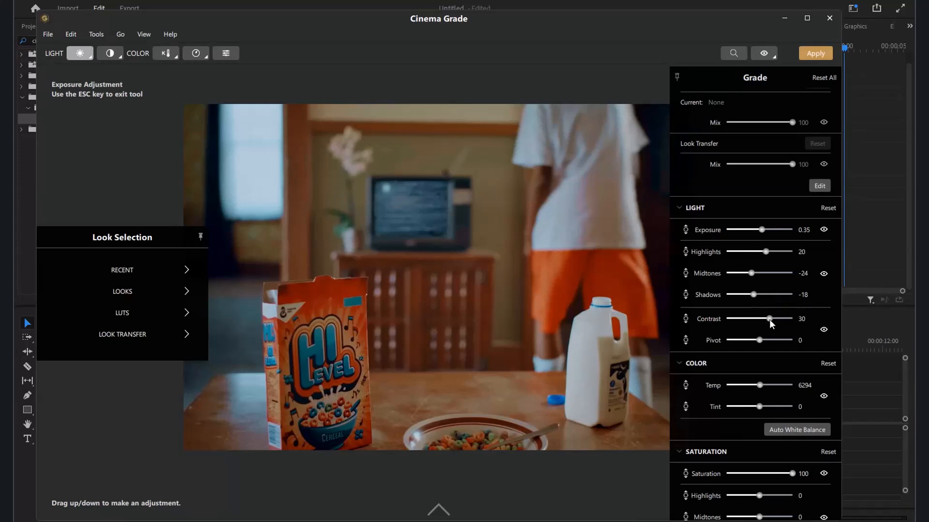
mouse_move(769, 318)
left_mouse_down()
mouse_move(758, 318)
mouse_move(767, 316)
left_mouse_up()
mouse_move(759, 340)
left_mouse_down()
mouse_move(798, 344)
mouse_move(741, 342)
mouse_move(766, 340)
left_mouse_up()
left_click(762, 53)
left_click(761, 53)
left_click_drag(587, 23, 598, 13)
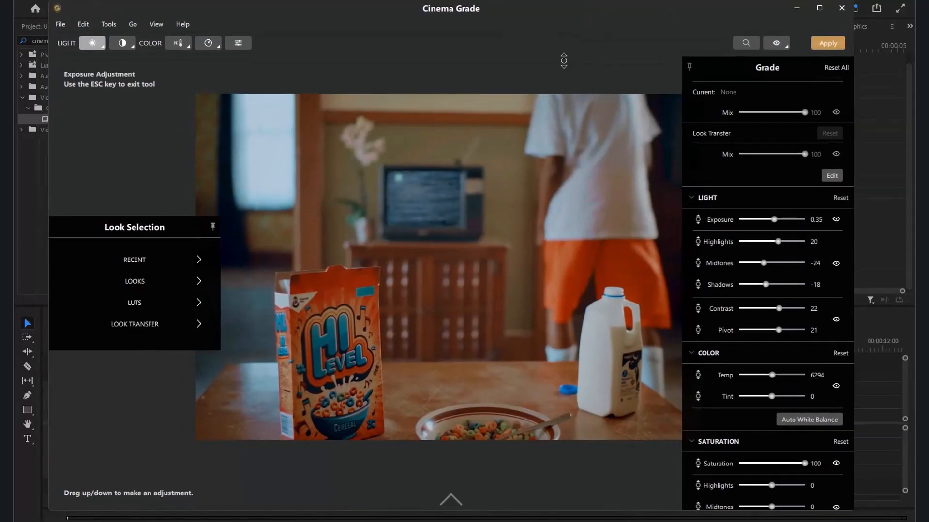
Step: Set saturation to -20 for highlights, 67 for midtones and 44 for shadows, and give the yellow vector hue -6 and saturation 57
scroll(747, 227, "down", 5)
scroll(748, 230, "up", 1)
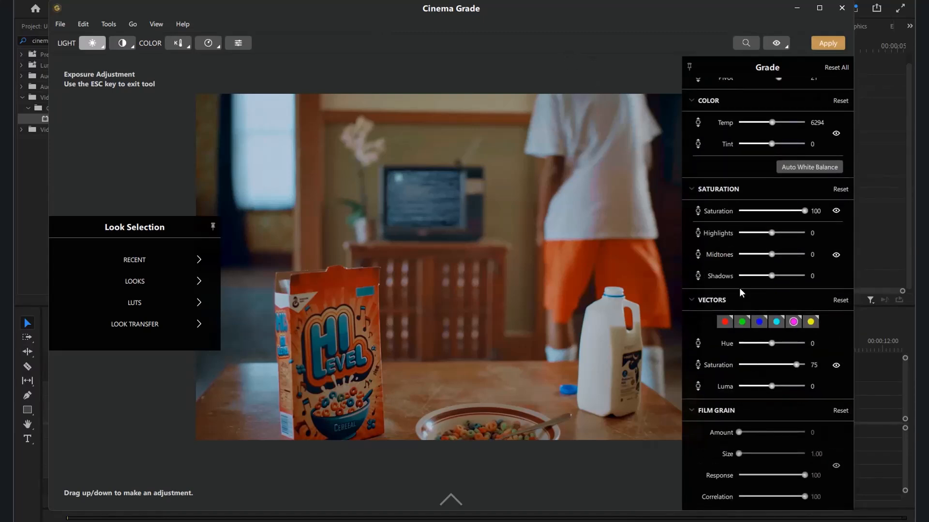
left_click_drag(776, 231, 786, 276)
left_click(810, 322)
mouse_move(771, 365)
left_mouse_down()
mouse_move(806, 361)
mouse_move(694, 352)
mouse_move(762, 365)
left_mouse_up()
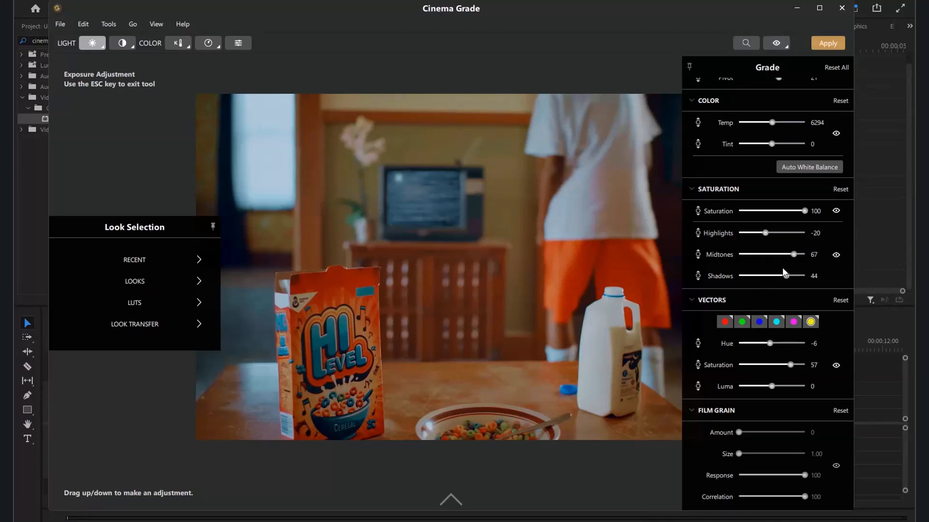
Step: Warm the image further with the Color Temperature Adjustment tool
scroll(775, 177, "up", 8)
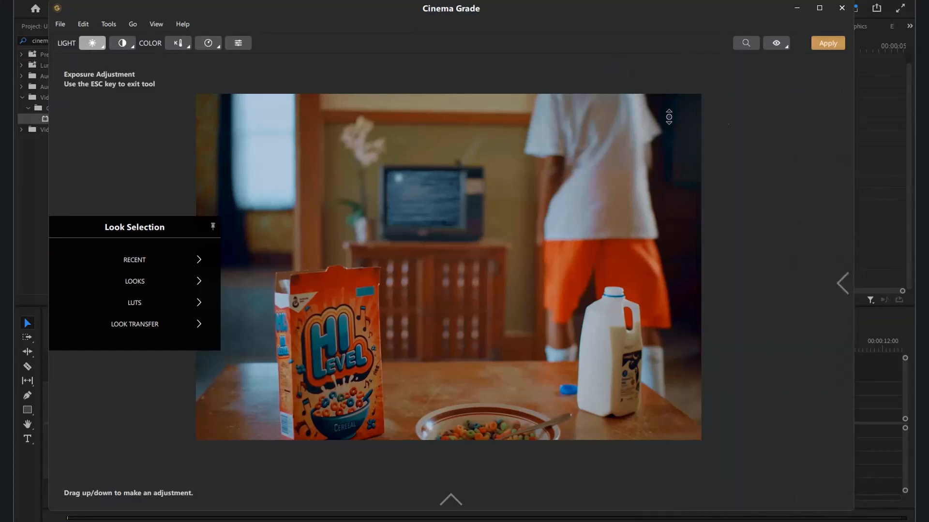
left_click(840, 285)
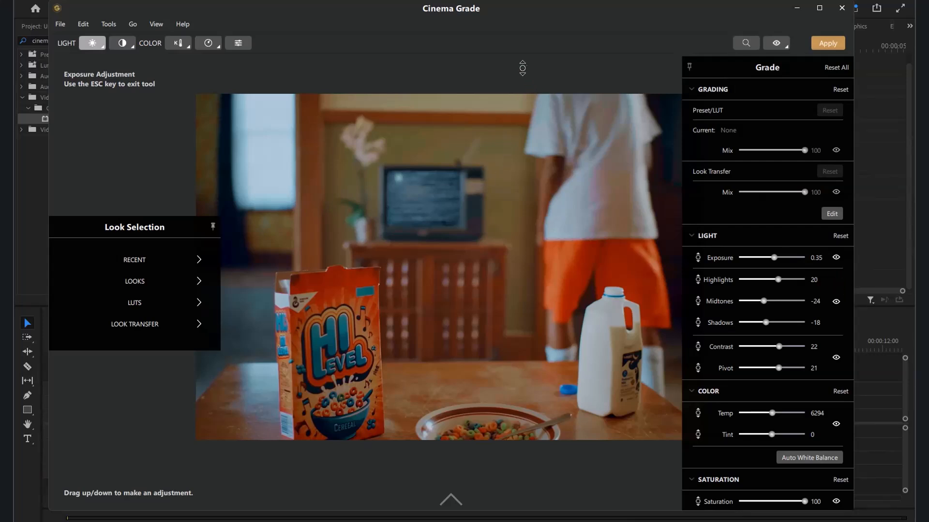
left_click(177, 43)
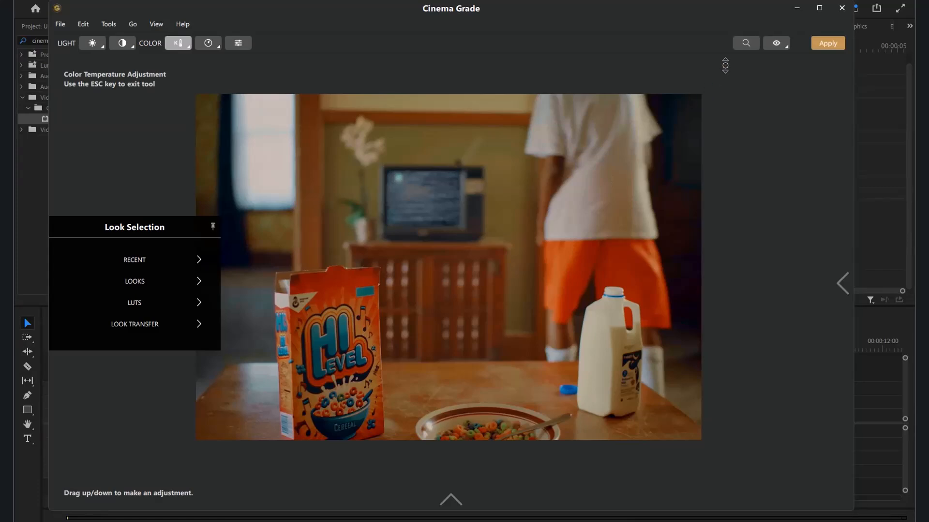
Step: Compare the graded frame with the original, both in the Cinema Grade preview and against the Premiere Pro program monitor
left_click(773, 46)
left_click(772, 45)
left_click_drag(516, 10, 571, 208)
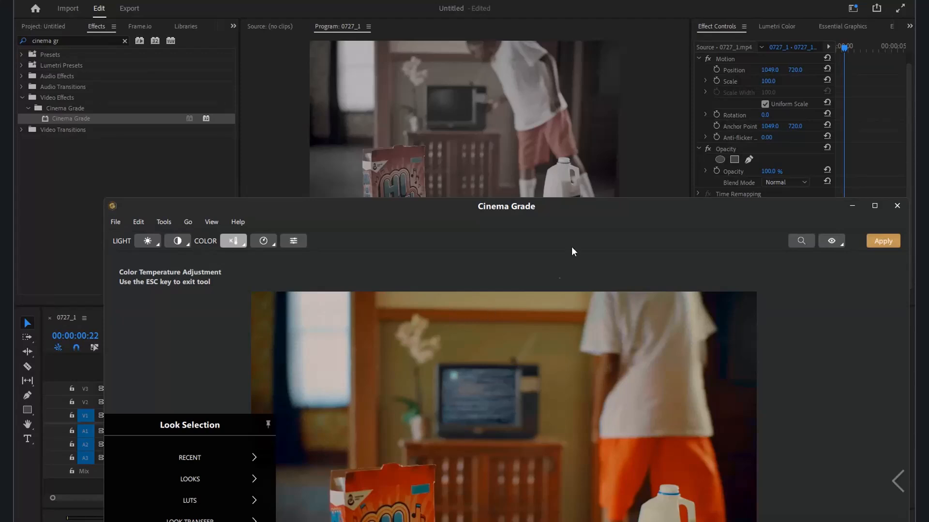
left_click_drag(580, 211, 548, 41)
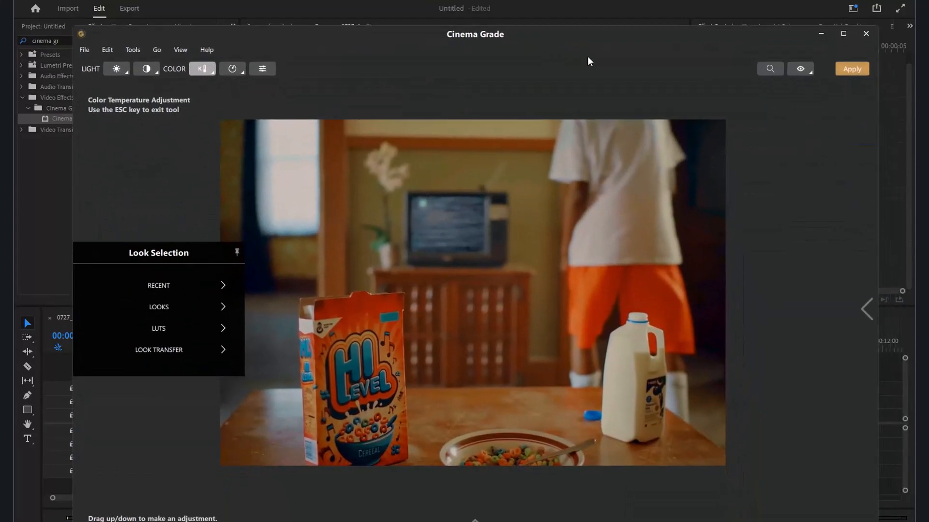
left_click(797, 69)
left_click(797, 68)
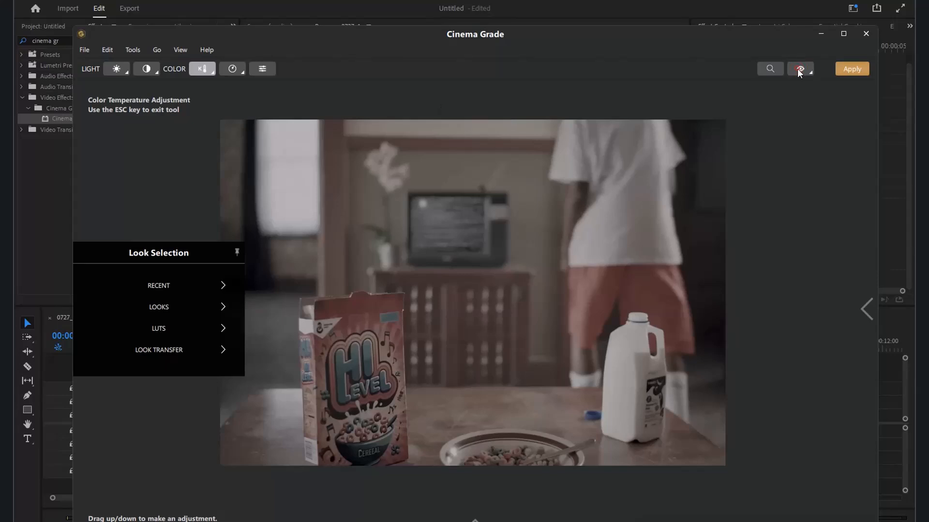